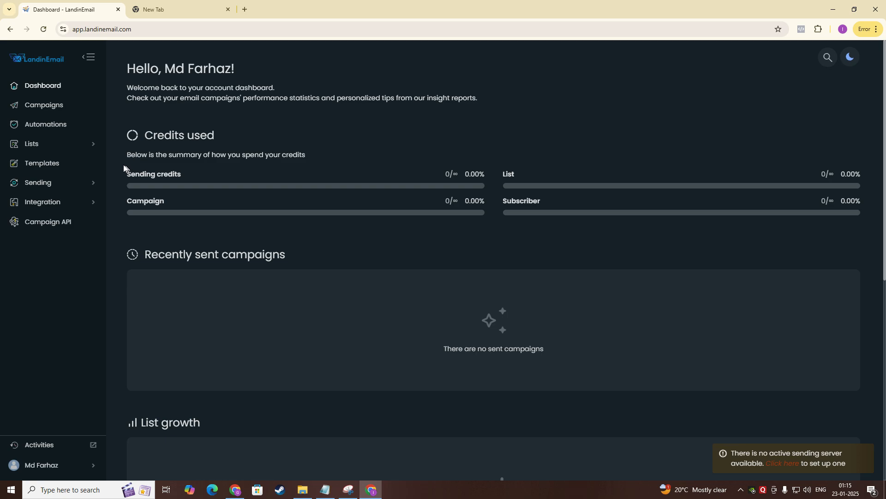
Under Sending > Sending servers, start a new server and choose the generic SMTP type.
{"action": "left_click", "coordinate": [48, 185]}
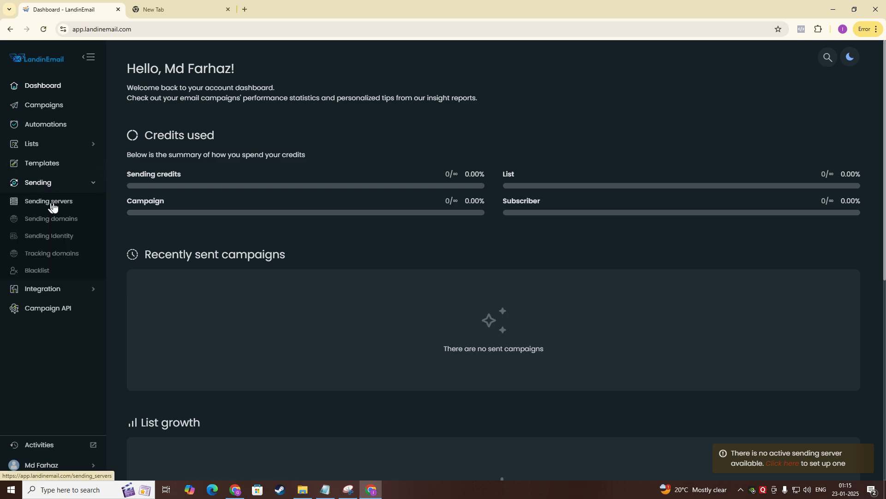
{"action": "left_click", "coordinate": [52, 207]}
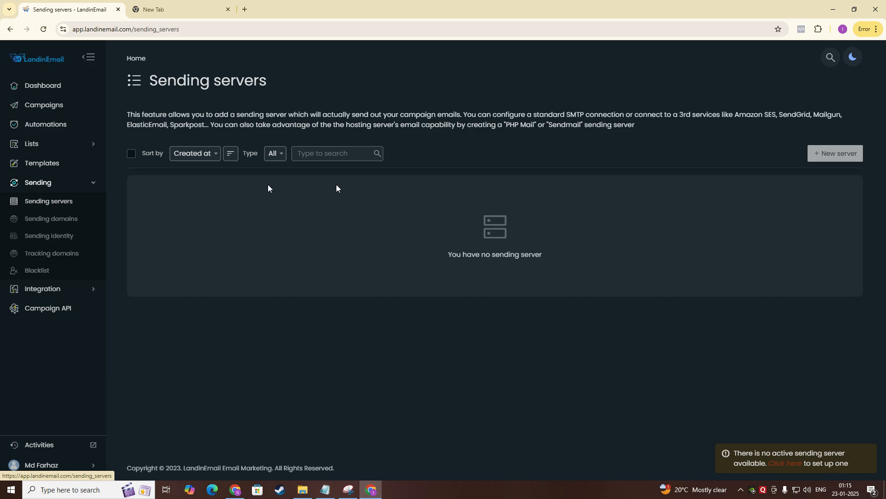
{"action": "left_click", "coordinate": [825, 162]}
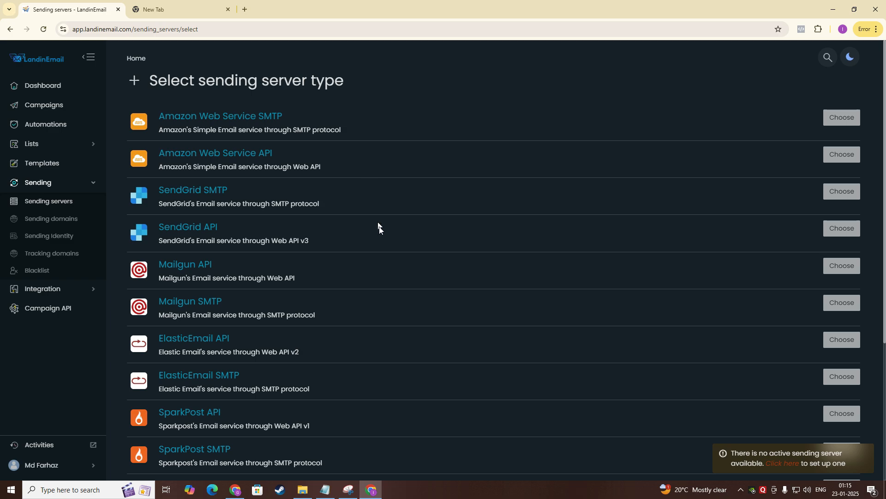
{"action": "scroll", "coordinate": [381, 246], "scroll_direction": "down", "scroll_amount": 2}
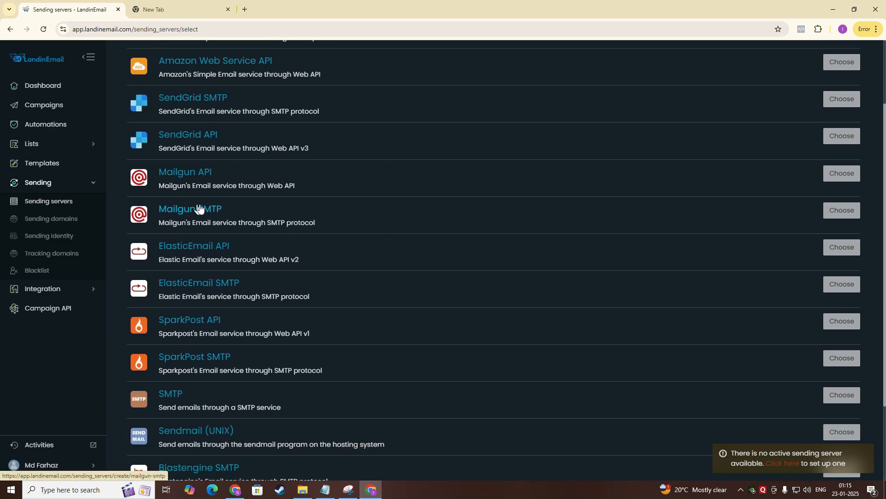
{"action": "scroll", "coordinate": [271, 237], "scroll_direction": "down", "scroll_amount": 3}
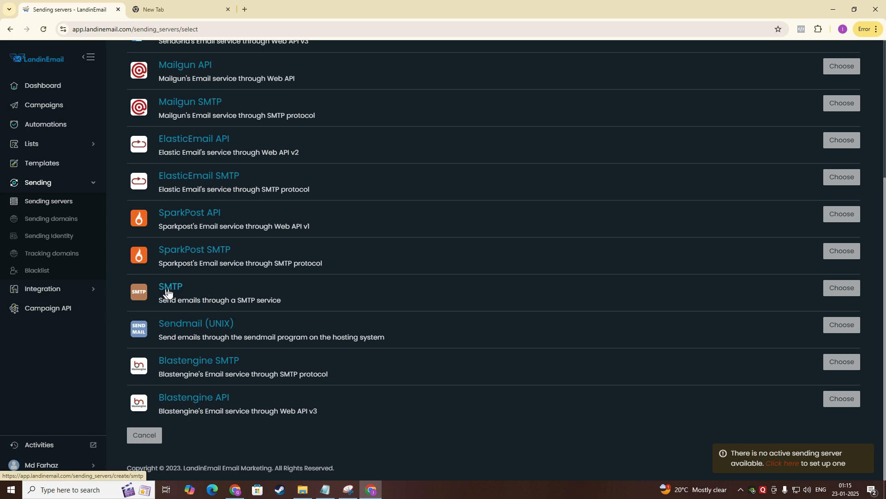
{"action": "left_click", "coordinate": [835, 295]}
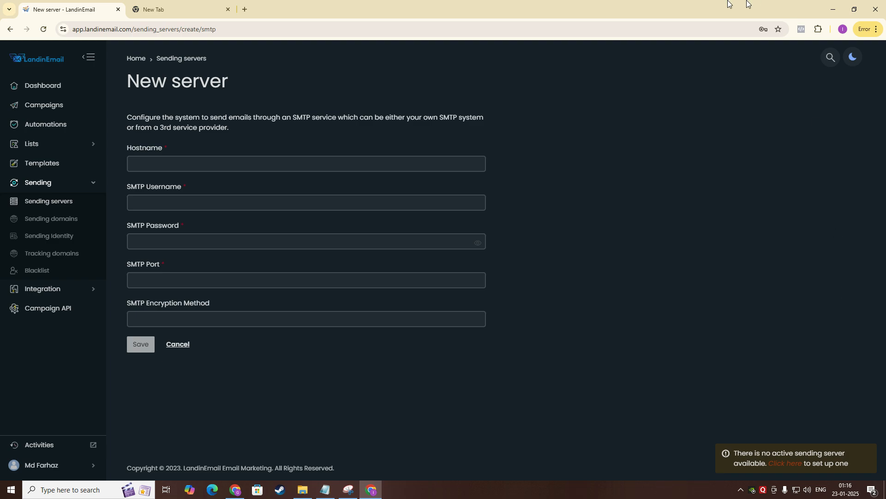
Put the cursor in the empty Hostname field of the New server SMTP form.
{"action": "left_click", "coordinate": [147, 165]}
{"action": "left_click", "coordinate": [144, 159]}
In Hostinger hPanel's Email Accounts, begin creating a new noooraaz.com mailbox.
{"action": "left_click", "coordinate": [241, 495]}
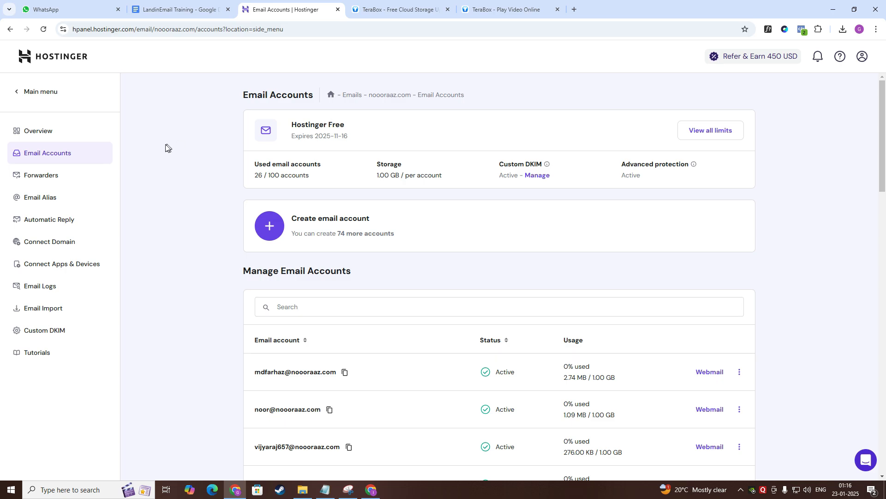
{"action": "scroll", "coordinate": [189, 188], "scroll_direction": "down", "scroll_amount": 1}
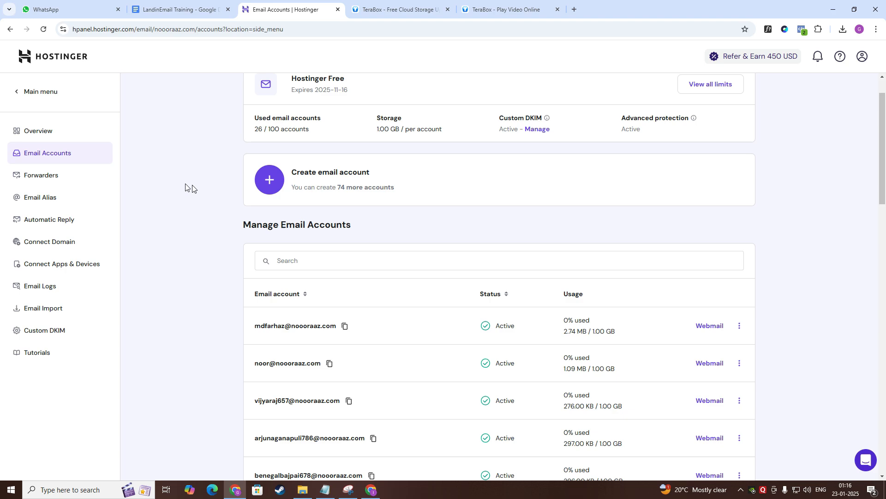
{"action": "left_click", "coordinate": [311, 174]}
Enter the new mailbox name and start entering its password.
{"action": "left_click", "coordinate": [368, 187]}
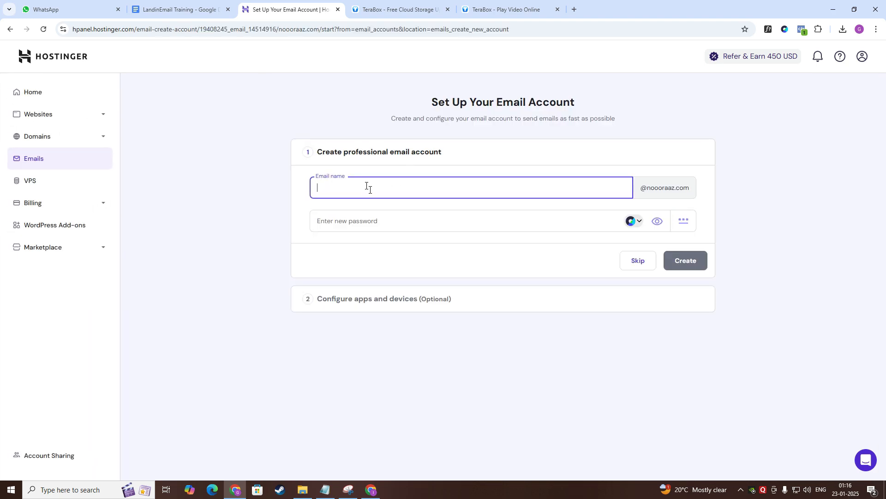
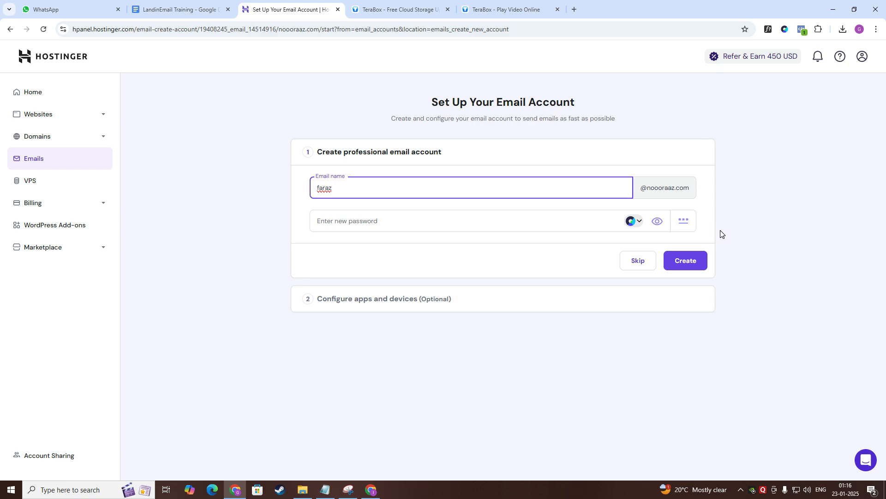
{"action": "left_click", "coordinate": [365, 225]}
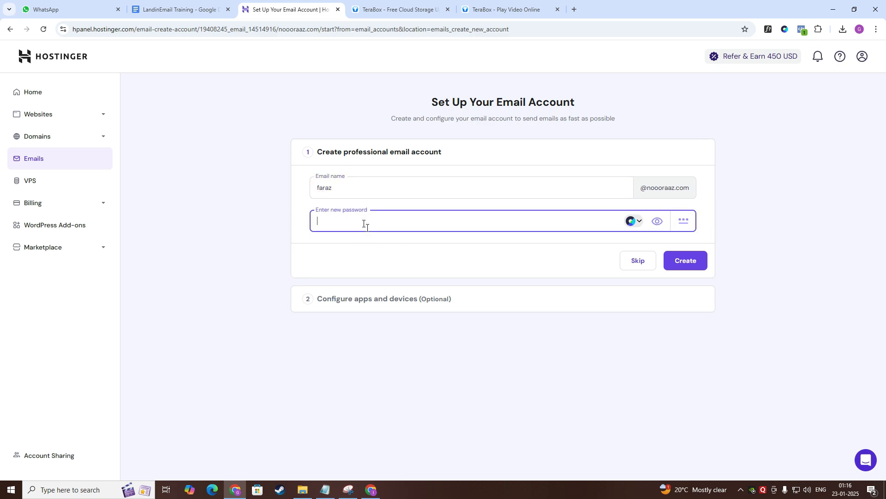
{"action": "type", "text": "•••"}
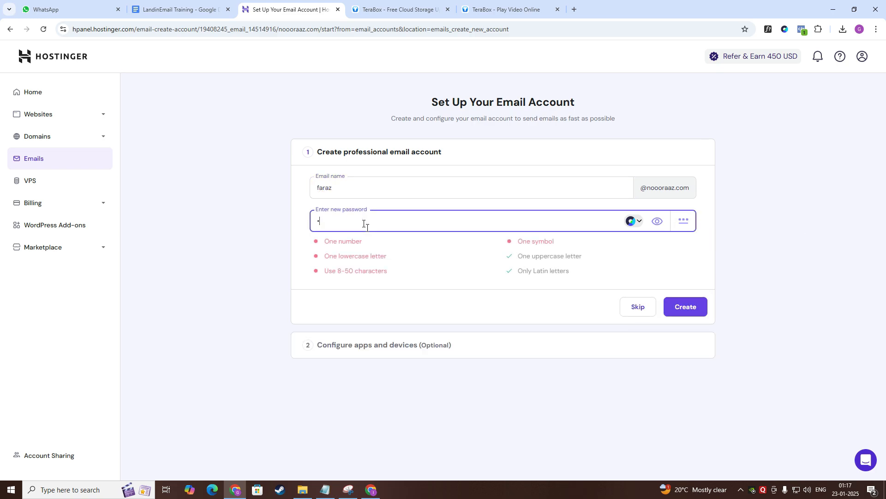
{"action": "type", "text": "••••••••••••"}
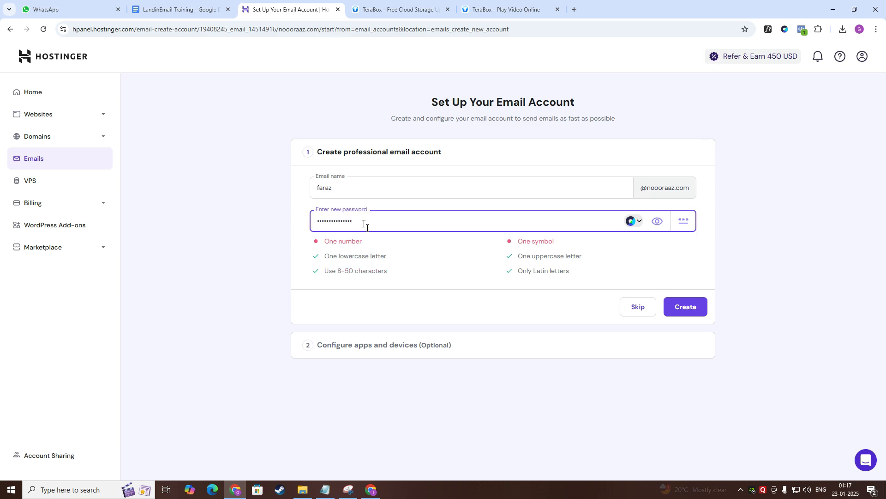
Replace the partial password with the one saved in Notepad and create the account.
{"action": "left_click", "coordinate": [323, 493]}
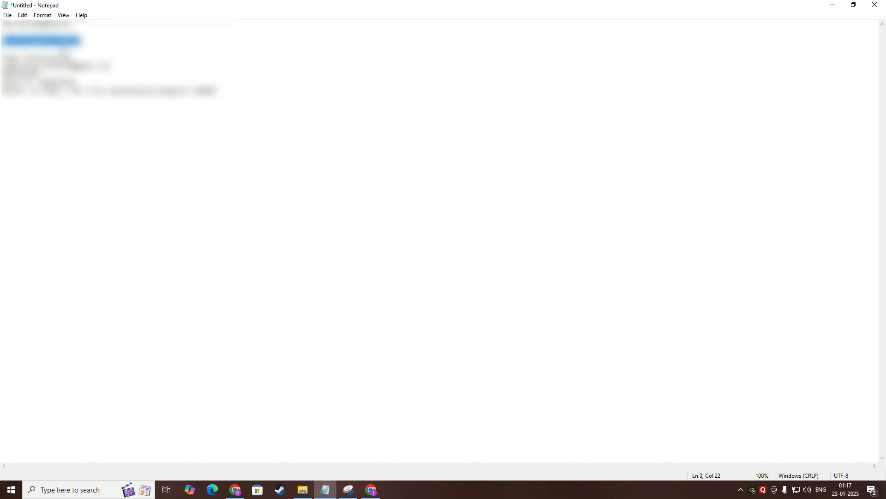
{"action": "double_click", "coordinate": [65, 43]}
{"action": "left_click", "coordinate": [56, 17]}
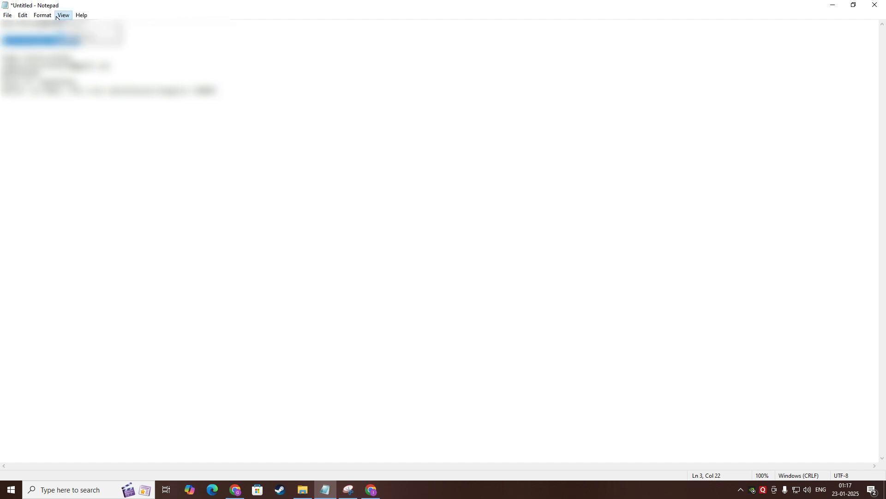
{"action": "double_click", "coordinate": [27, 26]}
{"action": "double_click", "coordinate": [27, 26]}
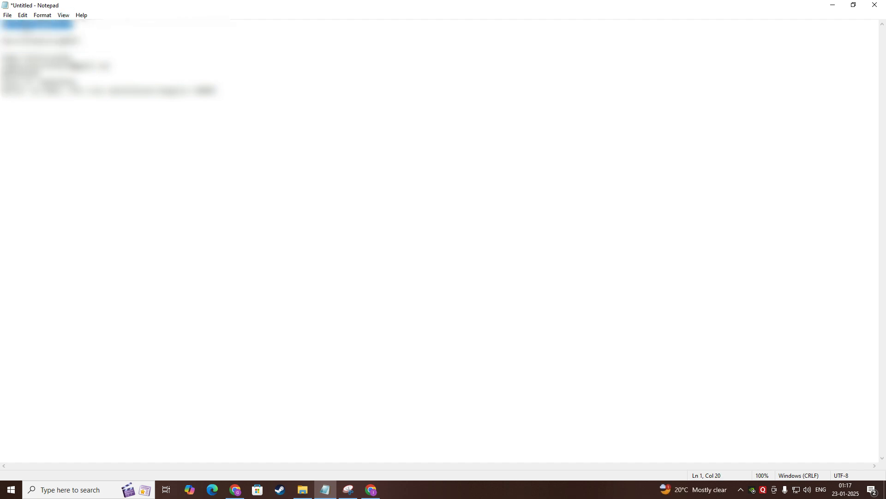
{"action": "left_click", "coordinate": [832, 5]}
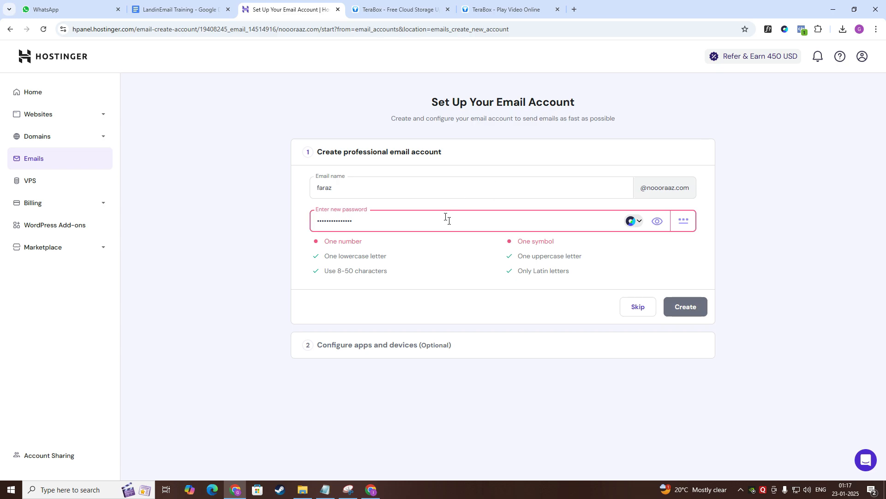
{"action": "key", "text": "ctrl+a"}
{"action": "key", "text": "ctrl+v"}
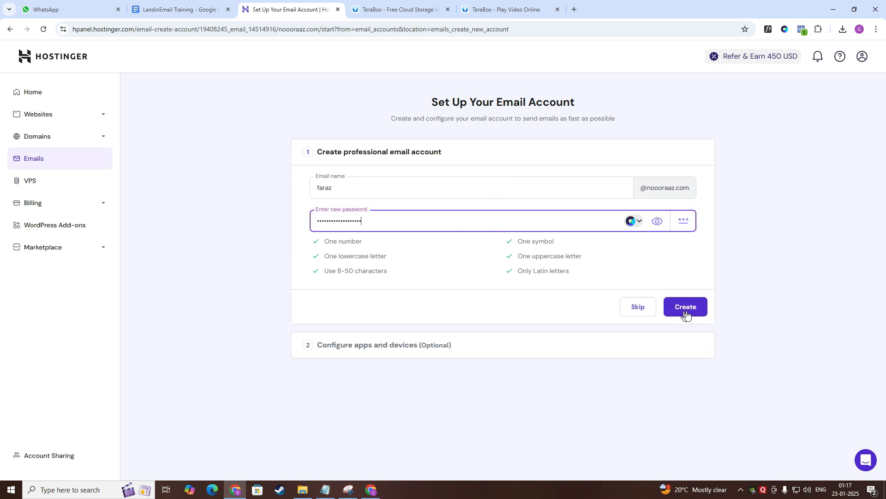
{"action": "left_click", "coordinate": [685, 312]}
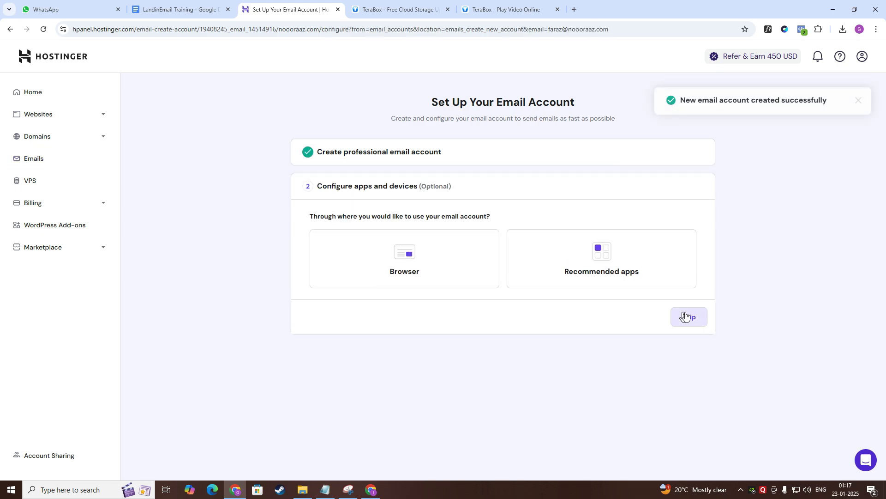
Reveal the mailbox's server settings and copy the outgoing host smtp.hostinger.com.
{"action": "left_click", "coordinate": [653, 281]}
{"action": "scroll", "coordinate": [649, 369], "scroll_direction": "down", "scroll_amount": 1}
{"action": "left_click", "coordinate": [657, 352]}
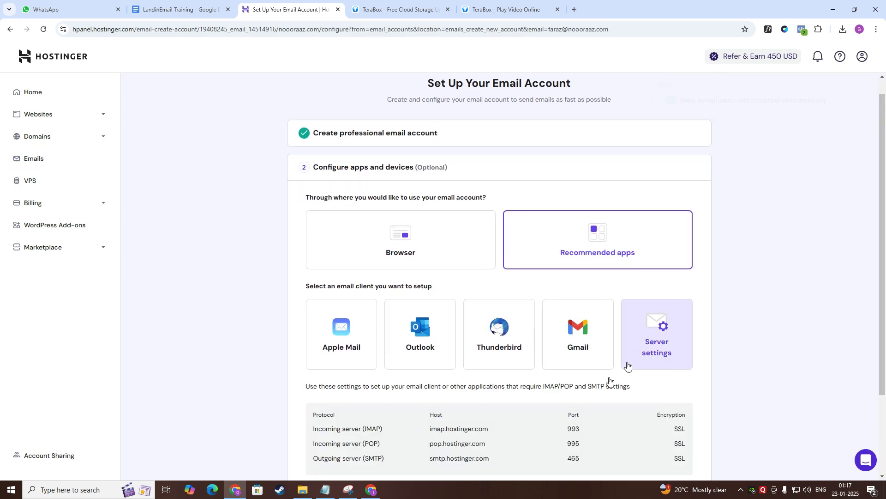
{"action": "scroll", "coordinate": [628, 366], "scroll_direction": "down", "scroll_amount": 2}
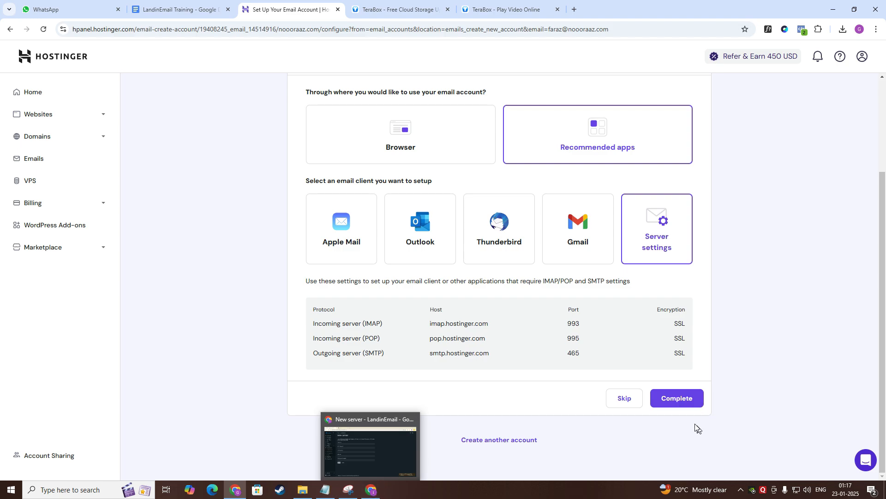
{"action": "double_click", "coordinate": [442, 355]}
{"action": "key", "text": "ctrl+c"}
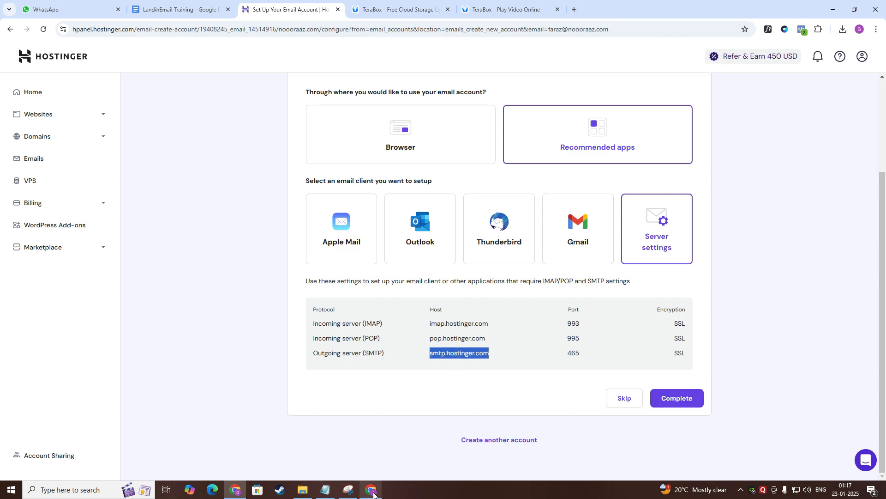
{"action": "left_click", "coordinate": [372, 489]}
Paste smtp.hostinger.com as Hostname and copy port 465 from Hostinger into SMTP Port.
{"action": "left_click", "coordinate": [192, 166]}
{"action": "key", "text": "ctrl+v"}
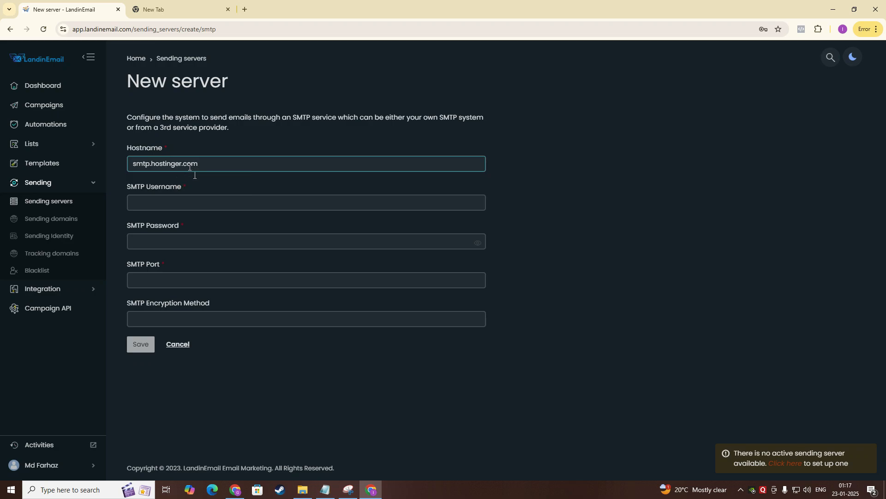
{"action": "left_click", "coordinate": [235, 489]}
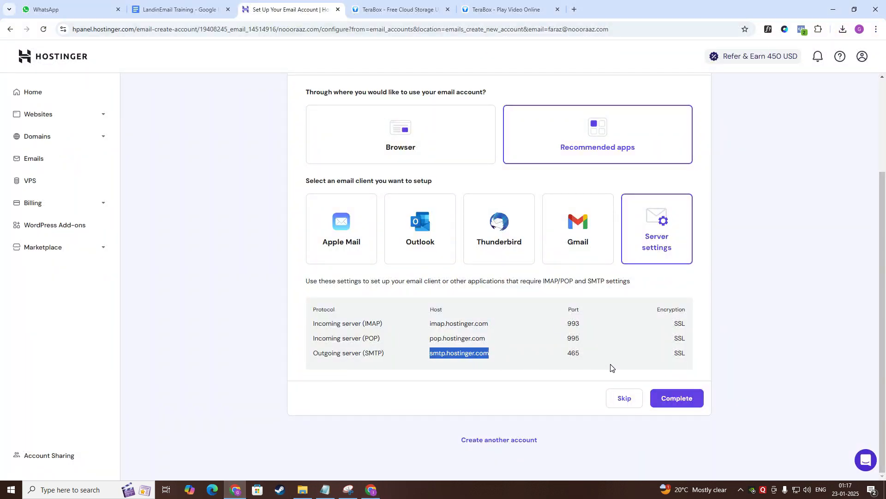
{"action": "double_click", "coordinate": [578, 355]}
{"action": "key", "text": "ctrl+c"}
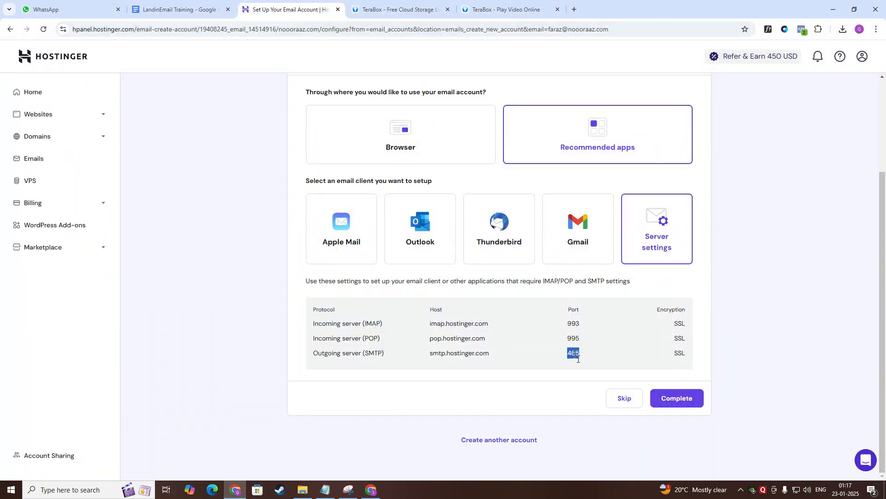
{"action": "left_click", "coordinate": [372, 489]}
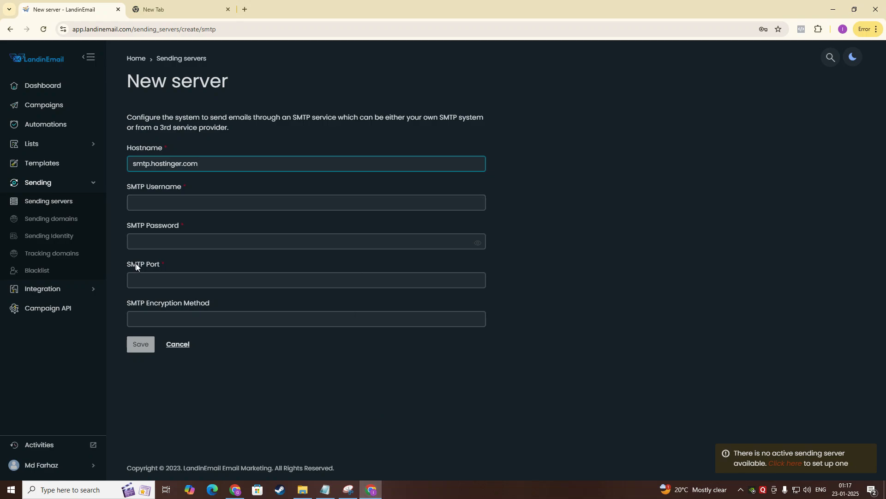
{"action": "left_click", "coordinate": [153, 279]}
{"action": "key", "text": "ctrl+v"}
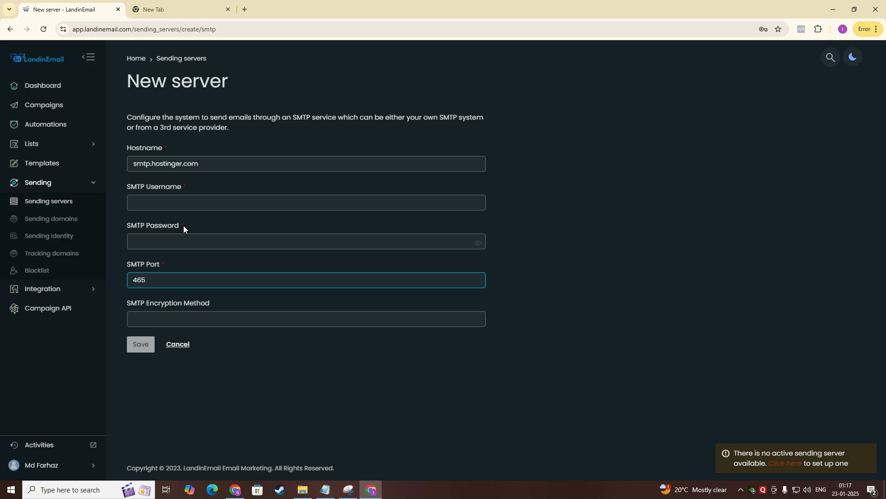
{"action": "left_click", "coordinate": [236, 489]}
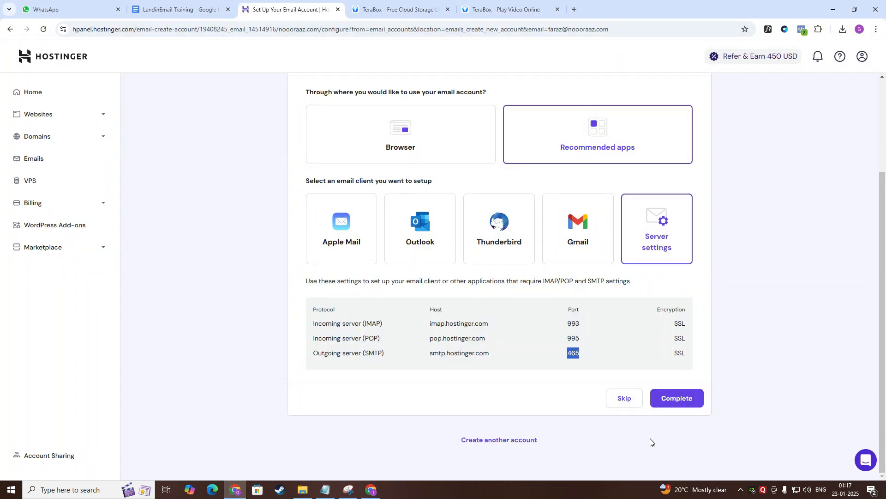
{"action": "left_click", "coordinate": [677, 398]}
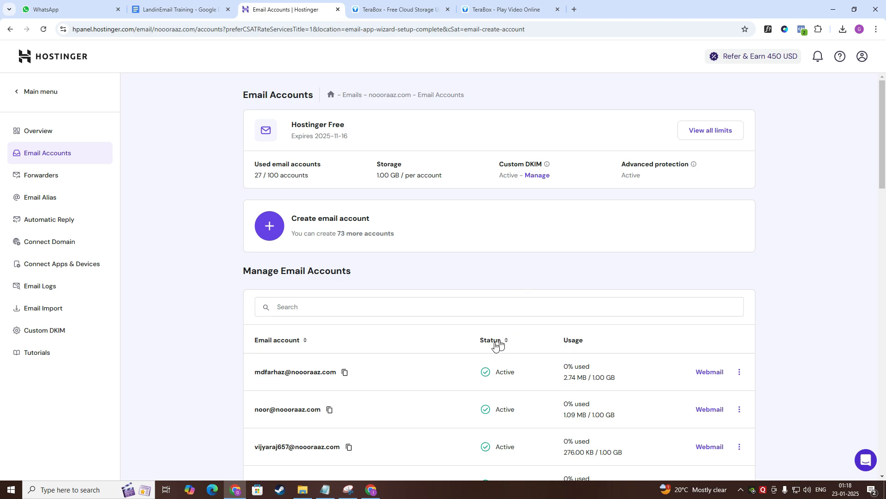
{"action": "left_click", "coordinate": [326, 306]}
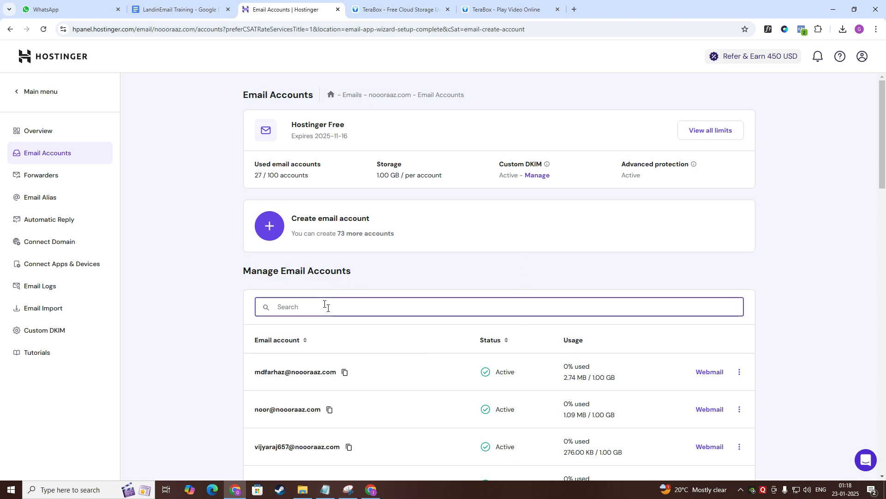
{"action": "type", "text": "far"}
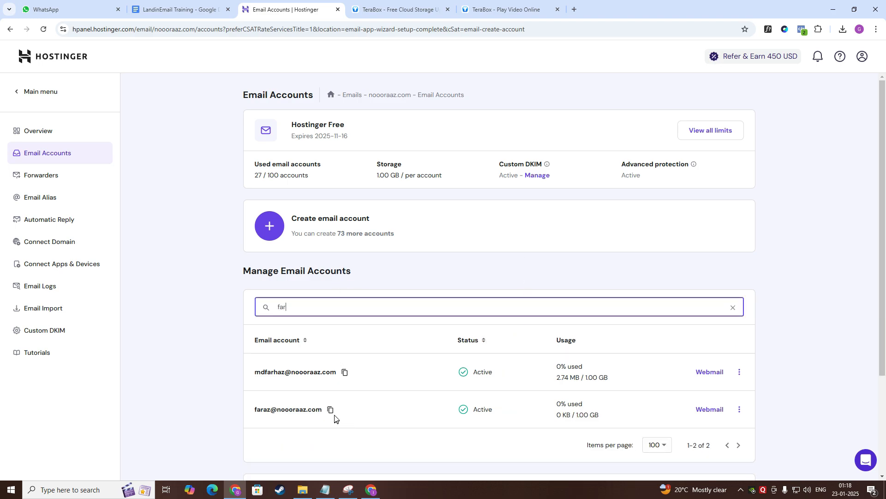
{"action": "left_click", "coordinate": [331, 410]}
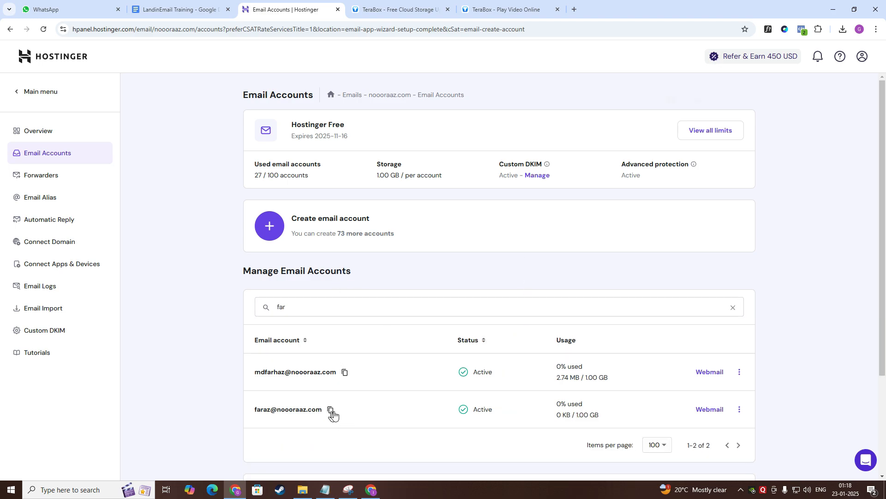
{"action": "left_click", "coordinate": [374, 491]}
Enter the mailbox address as SMTP username, paste its password, choose ssl encryption, and save.
{"action": "left_click", "coordinate": [197, 206]}
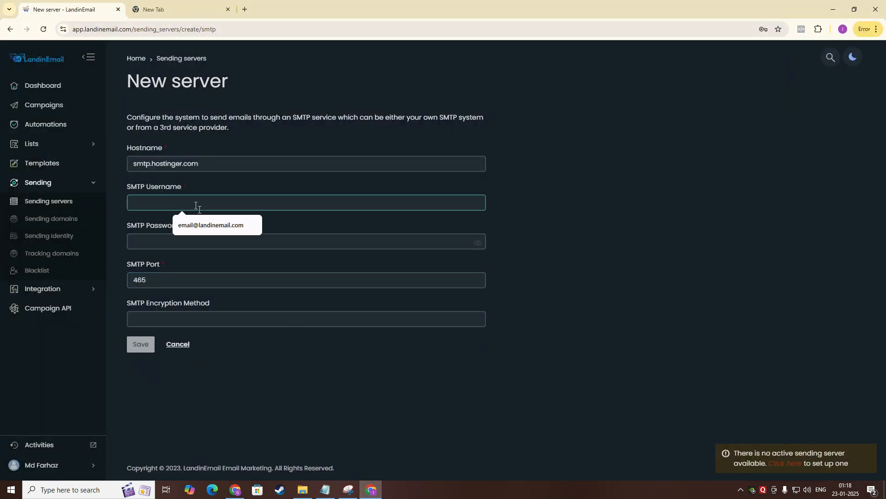
{"action": "key", "text": "ctrl+v"}
{"action": "left_click", "coordinate": [324, 490]}
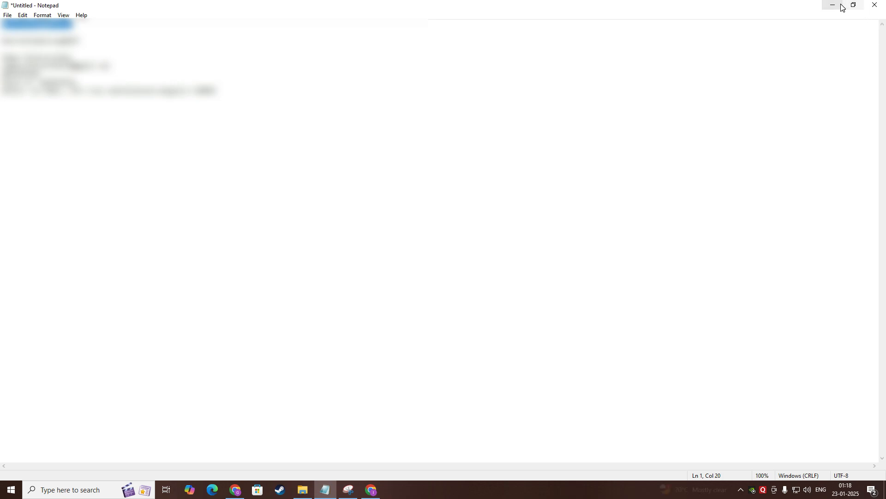
{"action": "left_click", "coordinate": [834, 6]}
{"action": "left_click", "coordinate": [201, 240]}
{"action": "key", "text": "ctrl+v"}
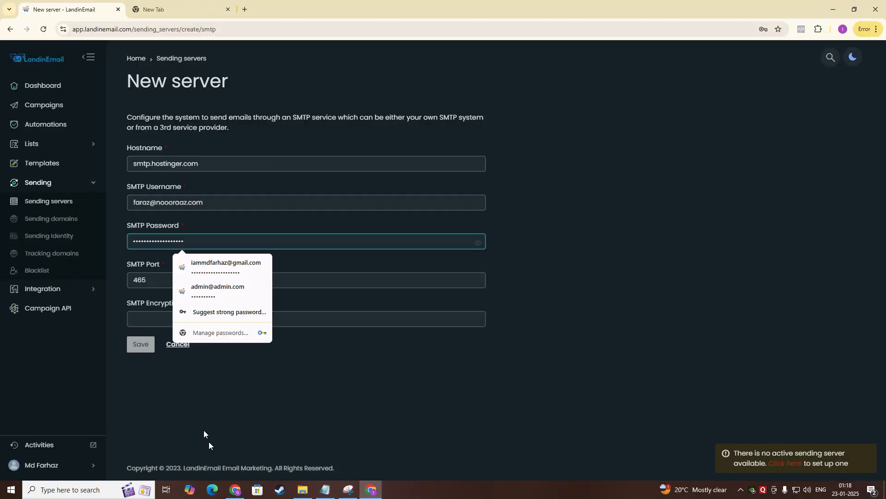
{"action": "left_click", "coordinate": [212, 441]}
{"action": "left_click", "coordinate": [177, 318]}
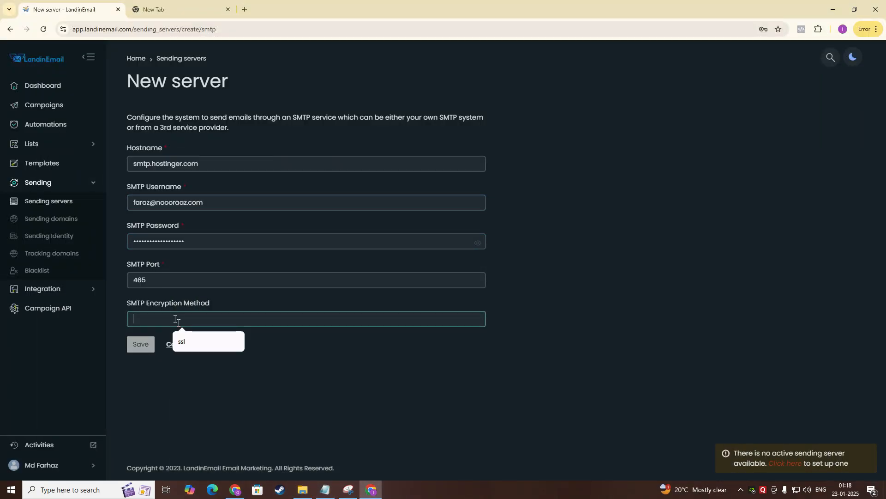
{"action": "left_click", "coordinate": [189, 342]}
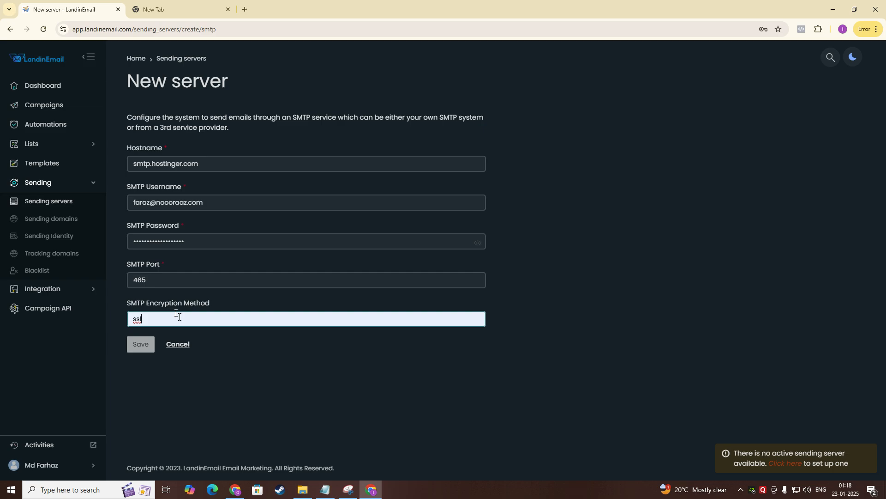
{"action": "left_click", "coordinate": [141, 345]}
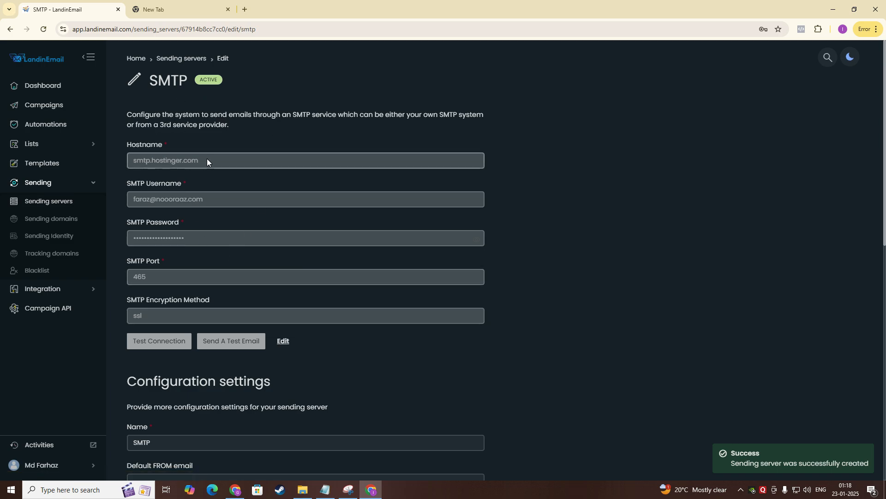
Scroll down the server's settings page to the Sending identity section.
{"action": "scroll", "coordinate": [212, 156], "scroll_direction": "down", "scroll_amount": 1}
{"action": "scroll", "coordinate": [217, 159], "scroll_direction": "down", "scroll_amount": 1}
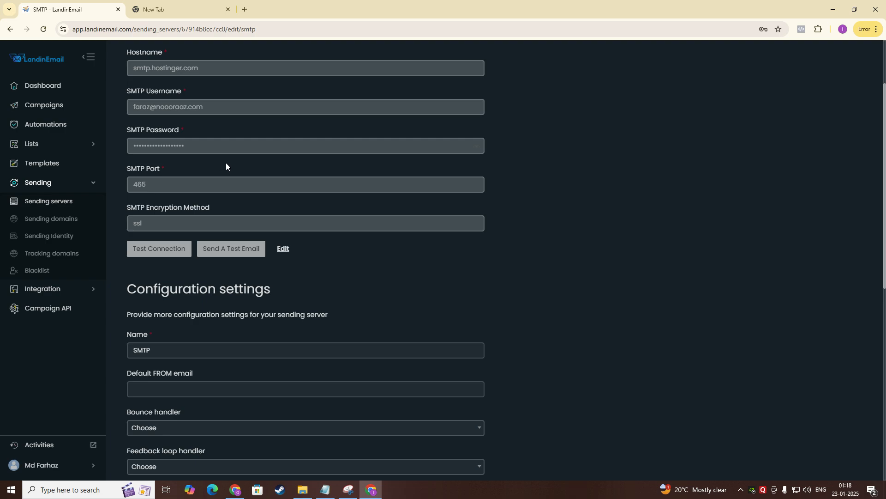
{"action": "scroll", "coordinate": [166, 222], "scroll_direction": "down", "scroll_amount": 3}
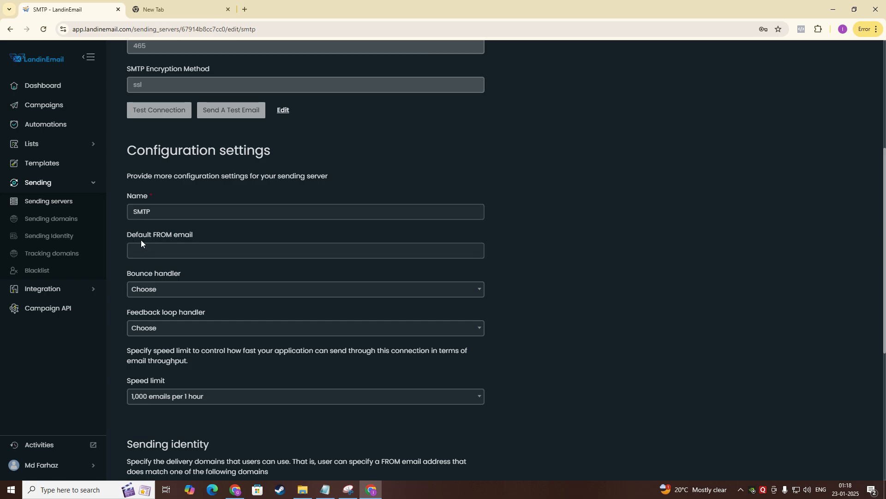
{"action": "scroll", "coordinate": [198, 291], "scroll_direction": "down", "scroll_amount": 1}
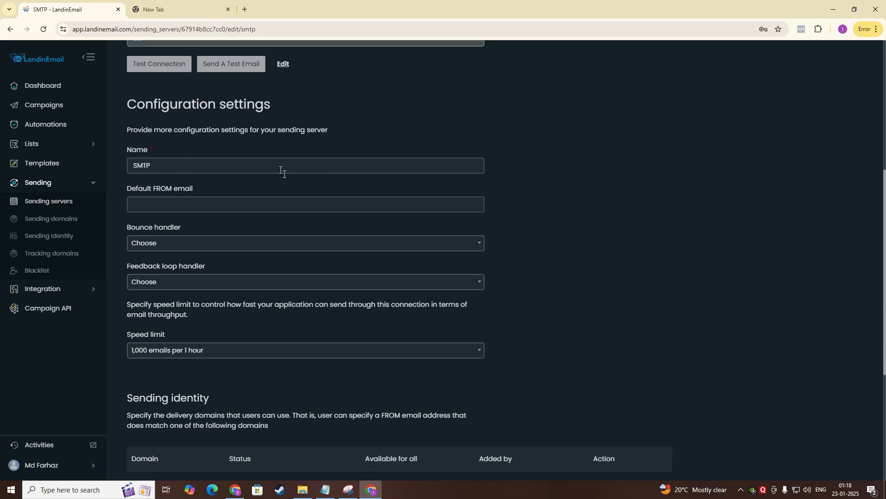
{"action": "scroll", "coordinate": [223, 348], "scroll_direction": "down", "scroll_amount": 5}
Add noooraaz.com as a sending identity for the server.
{"action": "left_click", "coordinate": [167, 273]}
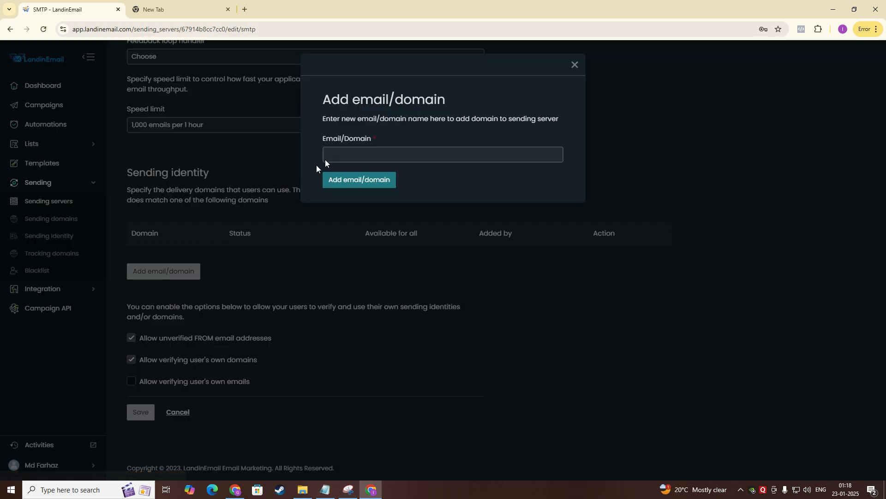
{"action": "left_click", "coordinate": [391, 155]}
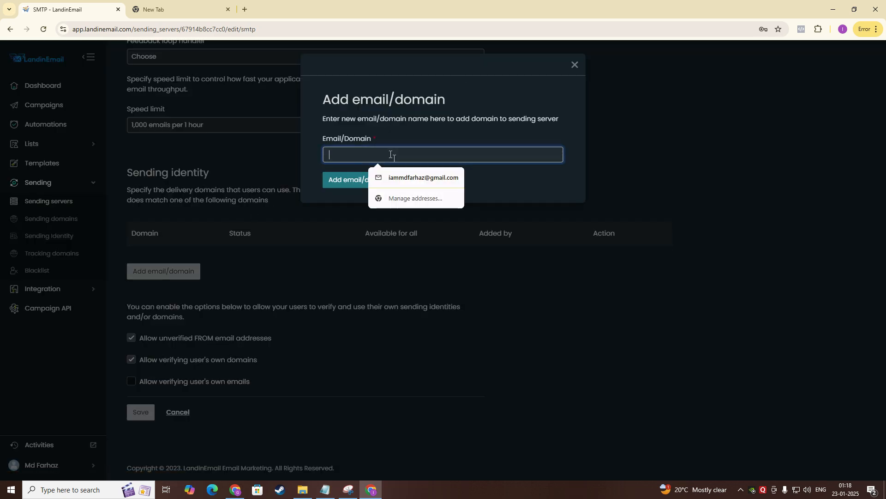
{"action": "type", "text": "noo"}
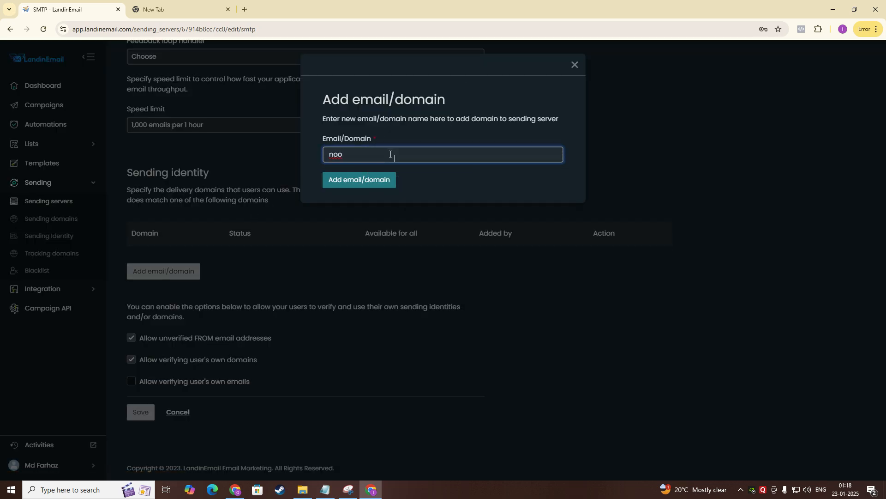
{"action": "type", "text": "oraaz.com"}
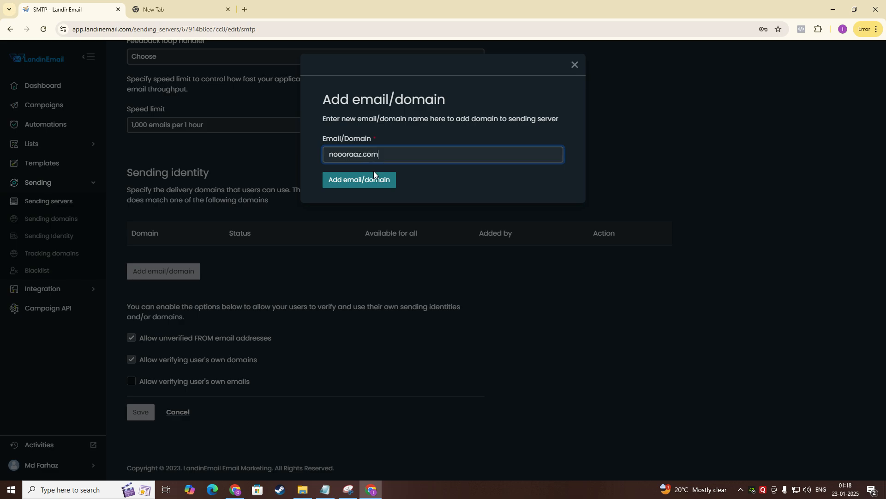
{"action": "left_click", "coordinate": [373, 175]}
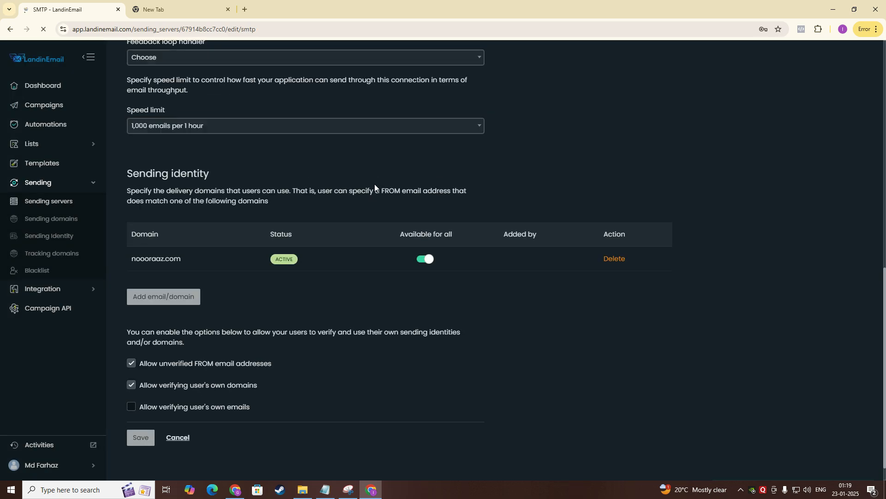
Add the mailbox's email address copied from Hostinger as a second sending identity.
{"action": "left_click", "coordinate": [193, 295]}
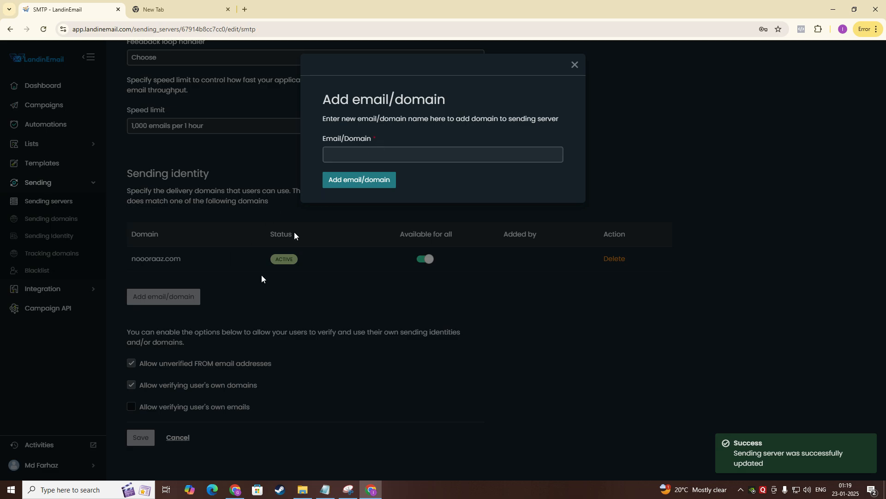
{"action": "left_click", "coordinate": [236, 490]}
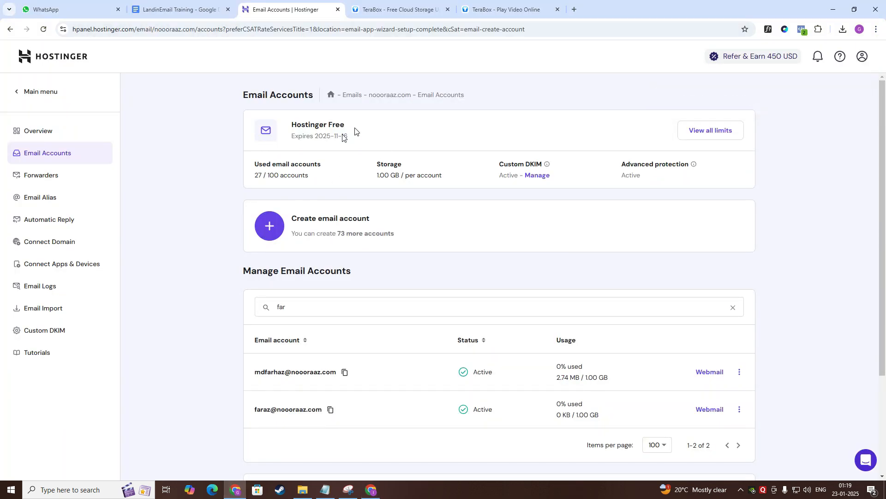
{"action": "left_click", "coordinate": [370, 490]}
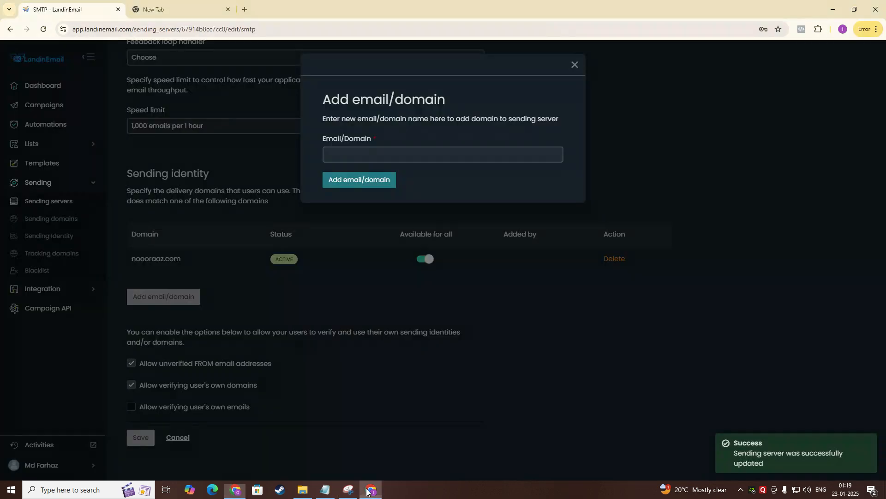
{"action": "left_click", "coordinate": [357, 156]}
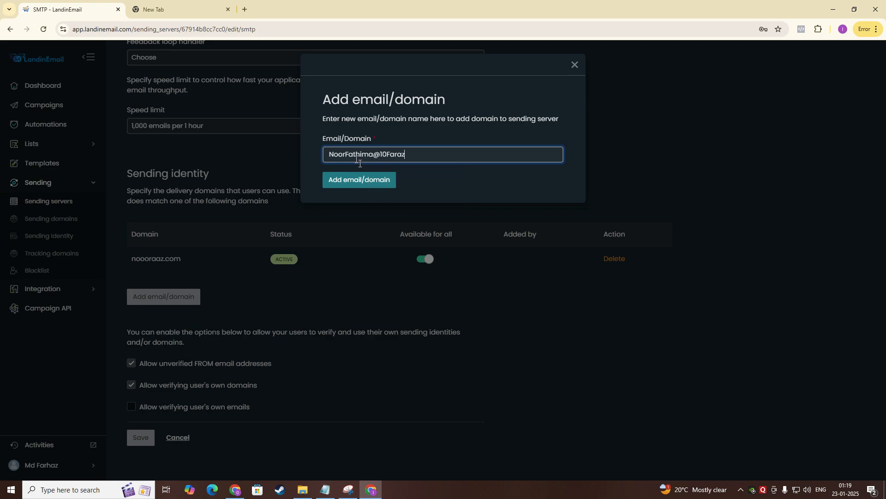
{"action": "left_click", "coordinate": [235, 490]}
{"action": "left_click", "coordinate": [331, 409]}
{"action": "key", "text": "alt+Tab"}
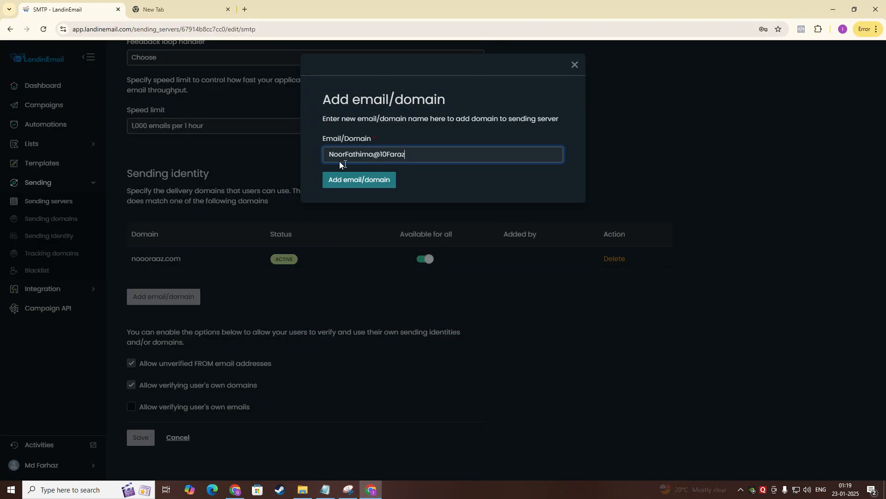
{"action": "double_click", "coordinate": [345, 156]}
{"action": "key", "text": "ctrl+a"}
{"action": "key", "text": "ctrl+v"}
{"action": "left_click", "coordinate": [357, 183]}
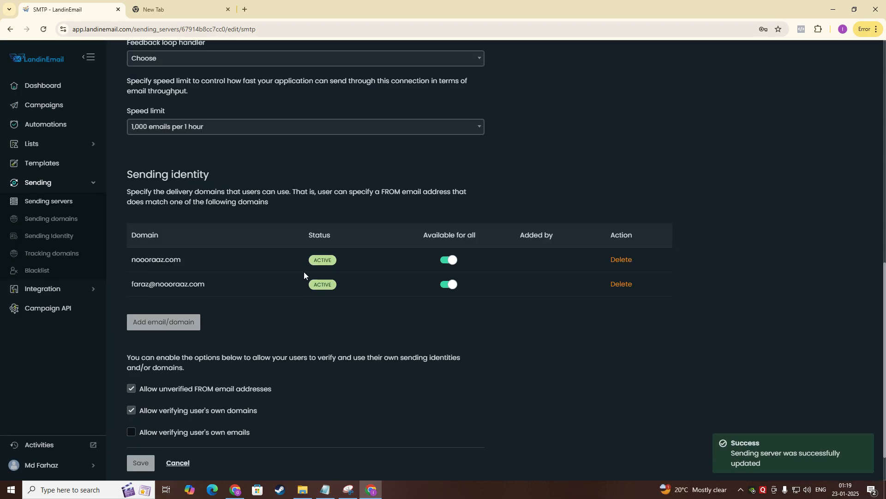
{"action": "scroll", "coordinate": [200, 275], "scroll_direction": "up", "scroll_amount": 10}
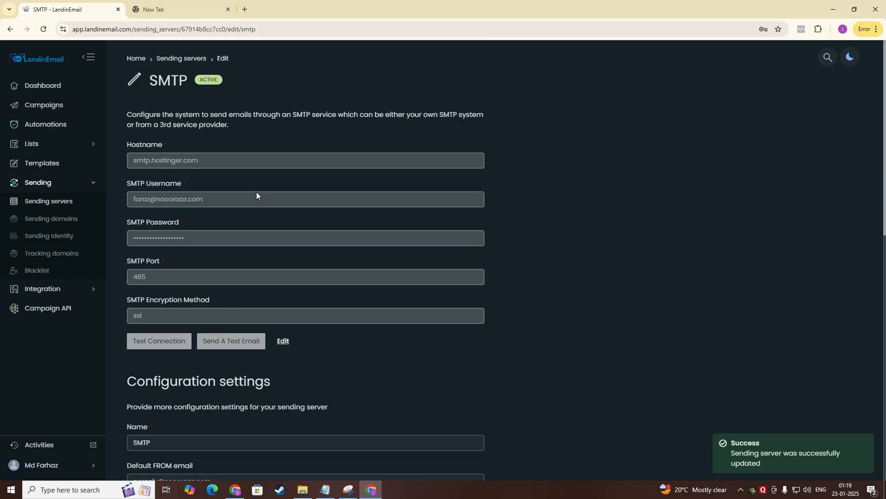
Prepare a test email from the mailbox identity to the recipient, with subject and content 'test'.
{"action": "left_click", "coordinate": [217, 340]}
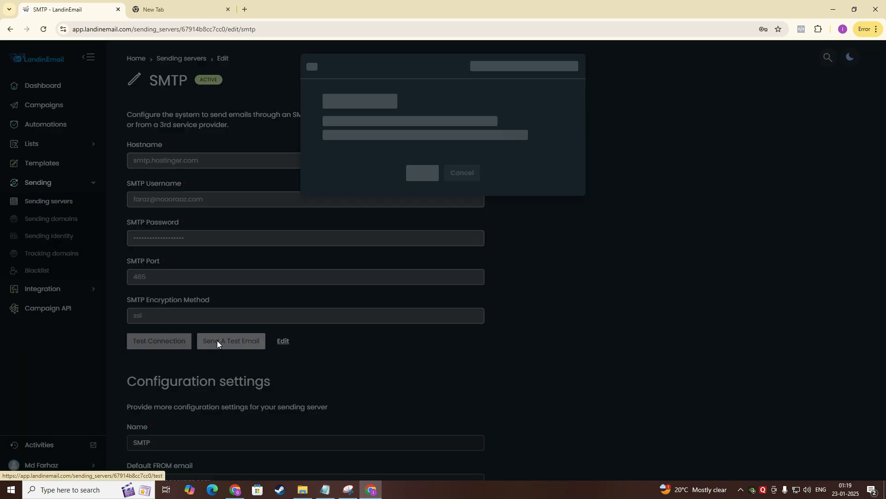
{"action": "left_click", "coordinate": [360, 156]}
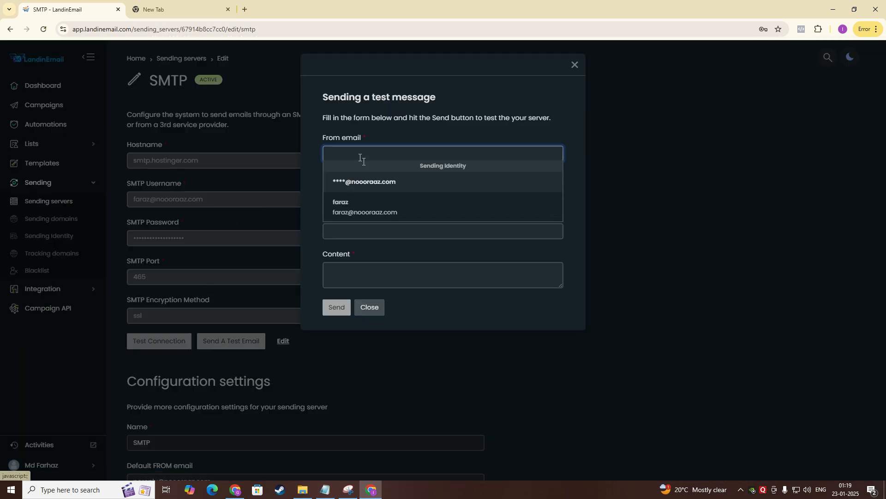
{"action": "left_click", "coordinate": [377, 212]}
{"action": "left_click", "coordinate": [372, 194]}
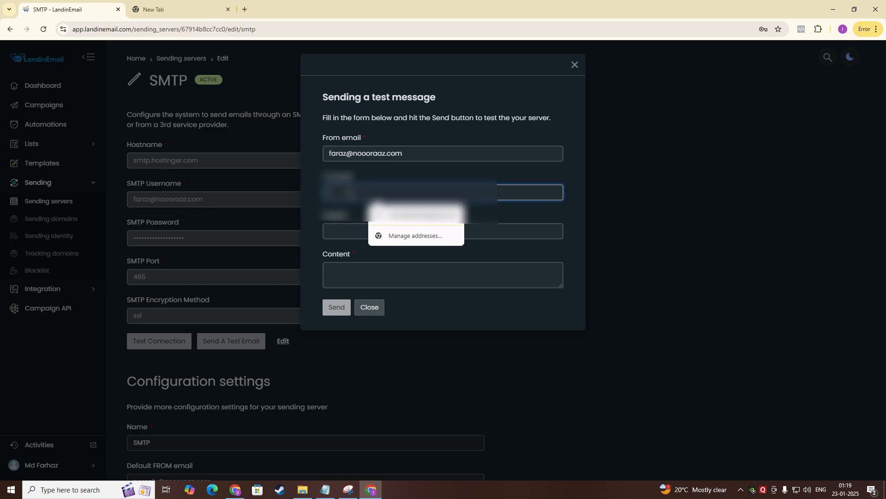
{"action": "left_click", "coordinate": [382, 216]}
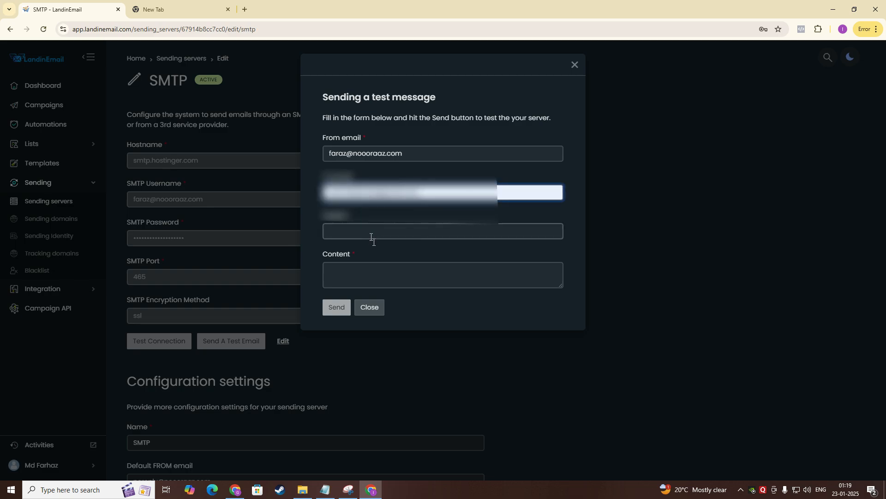
{"action": "left_click", "coordinate": [370, 236]}
{"action": "left_click", "coordinate": [385, 253]}
{"action": "left_click", "coordinate": [373, 275]}
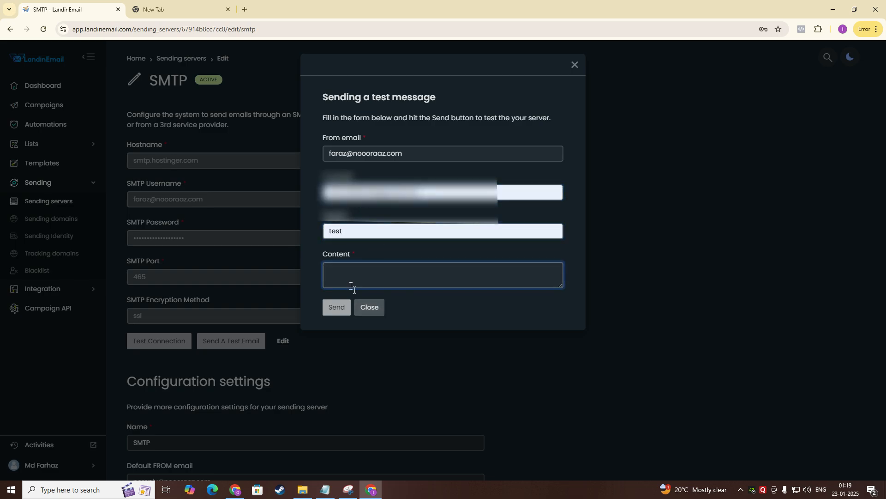
{"action": "type", "text": "test"}
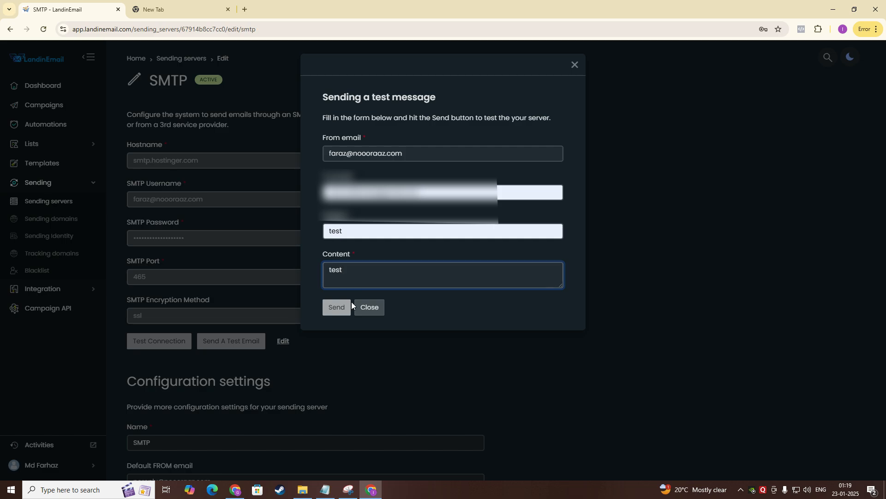
Send the test email, acknowledge the success confirmation, and close the test form.
{"action": "left_click", "coordinate": [346, 305]}
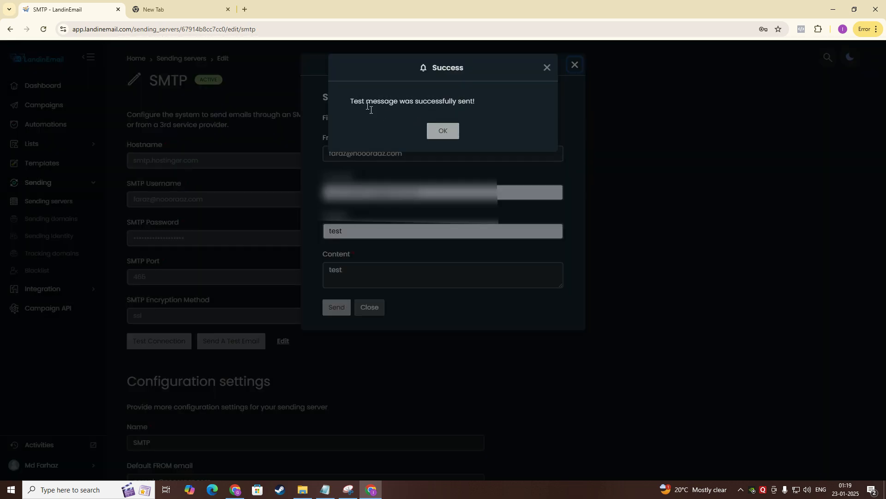
{"action": "left_click", "coordinate": [451, 134]}
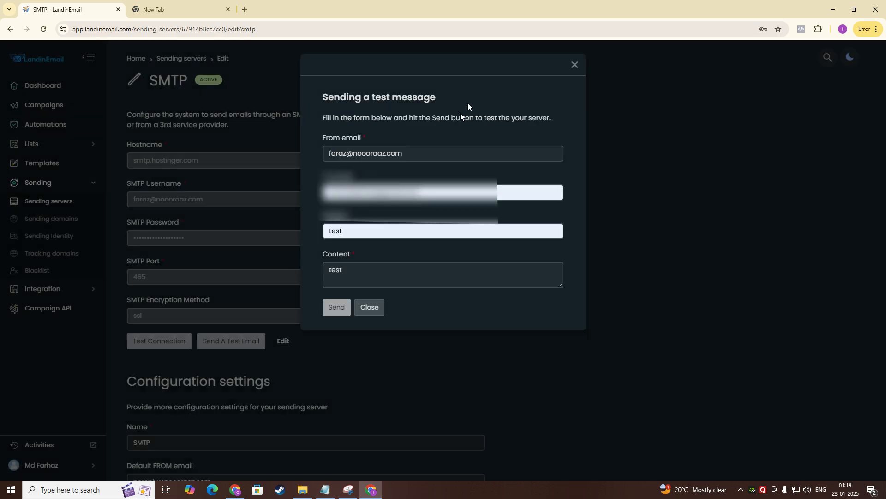
{"action": "left_click", "coordinate": [575, 65]}
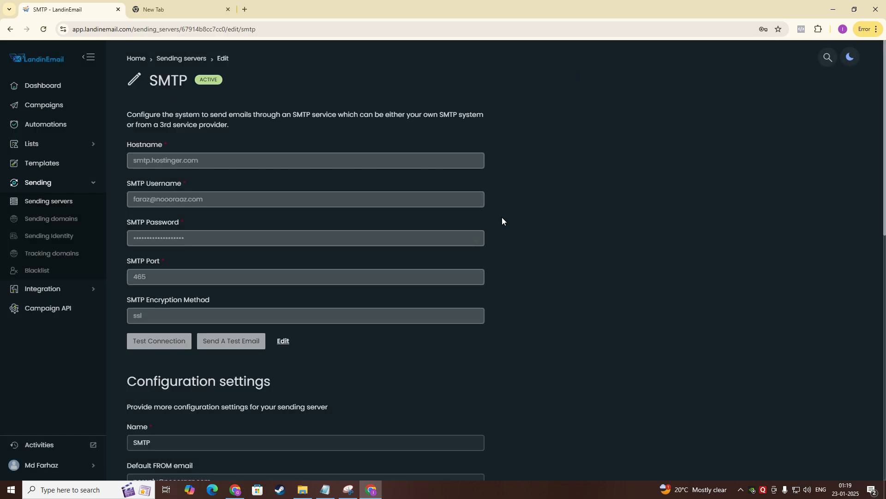